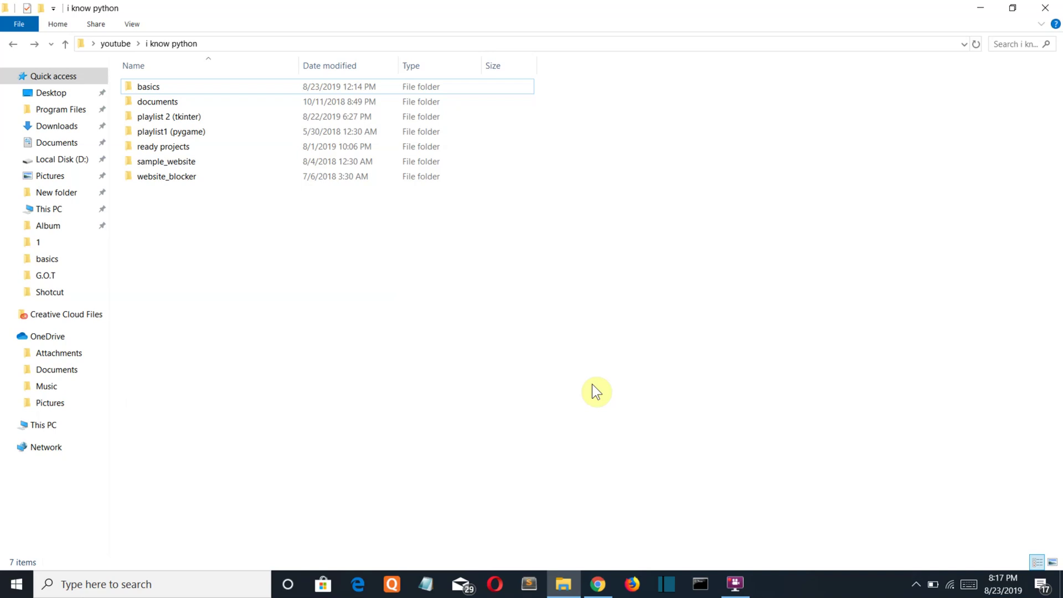
Create a new folder named 'virtual env' inside 'i know python' and open it
right_click(319, 240)
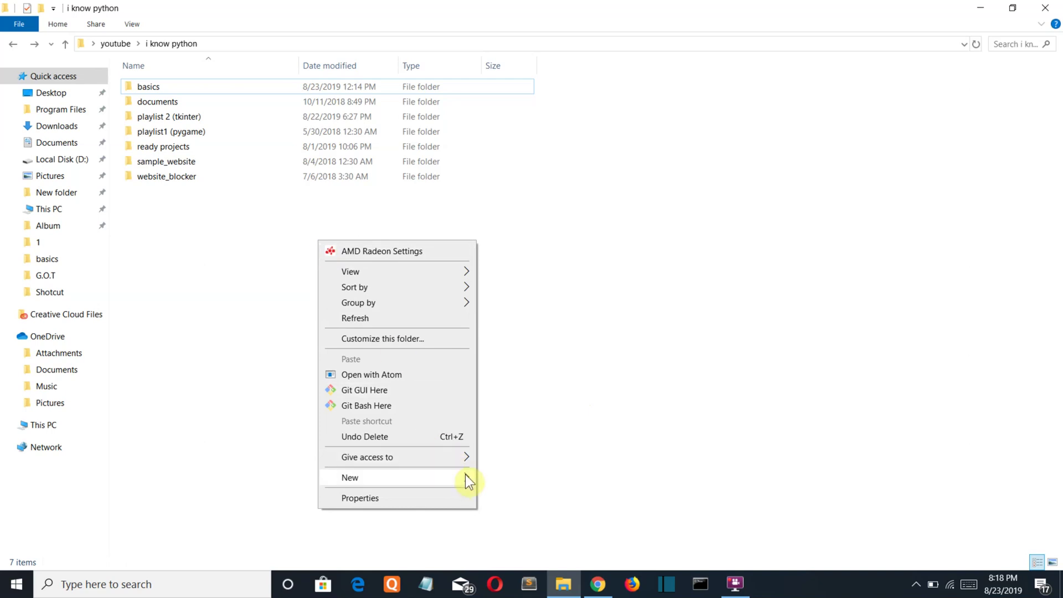
mouse_move(397, 477)
left_click(545, 331)
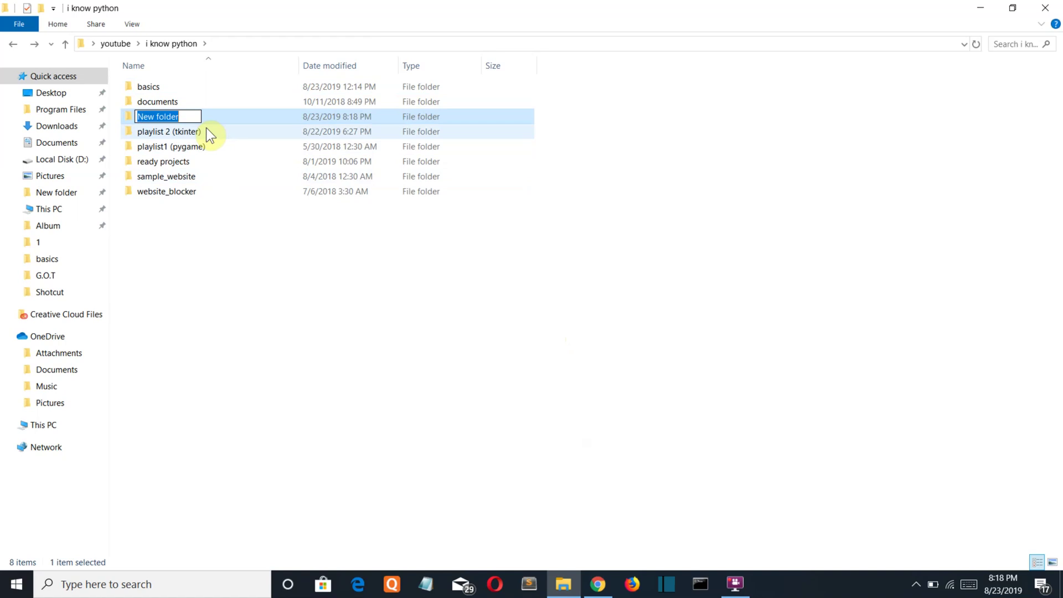
type("virtual")
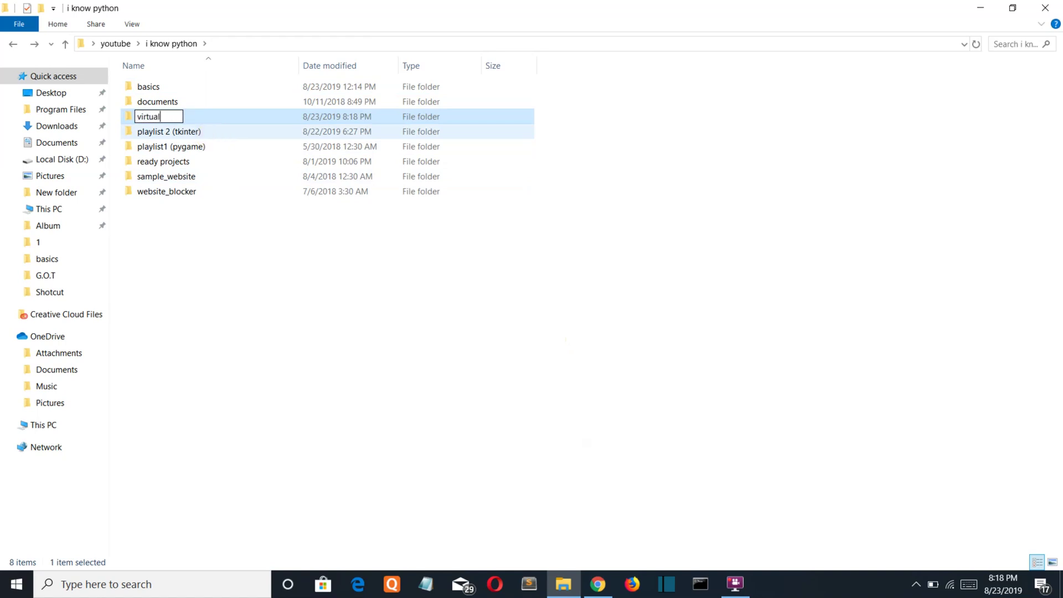
type(" env")
key("Return")
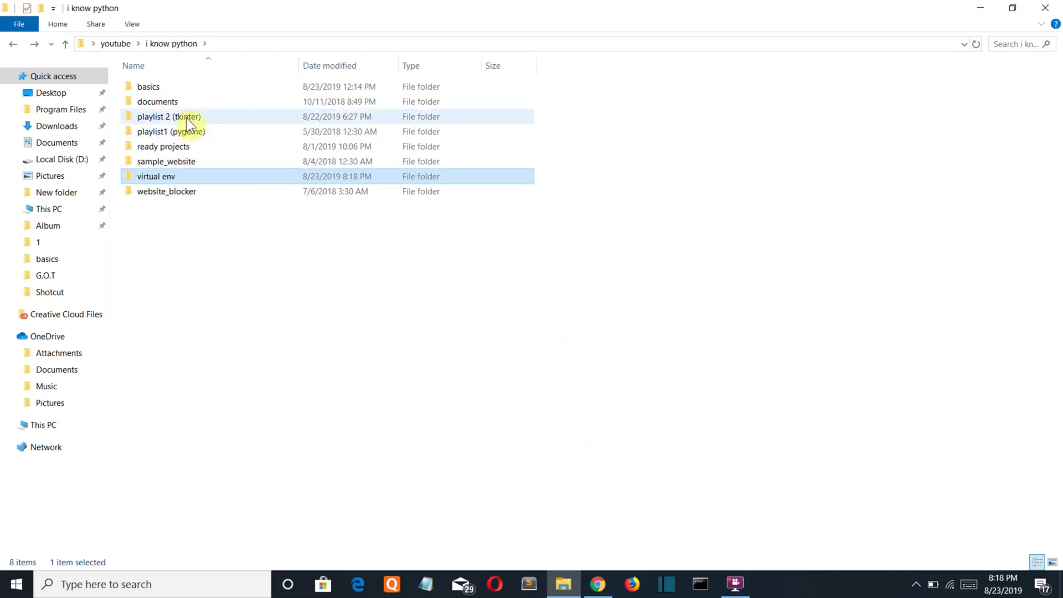
left_click(165, 176)
double_click(164, 175)
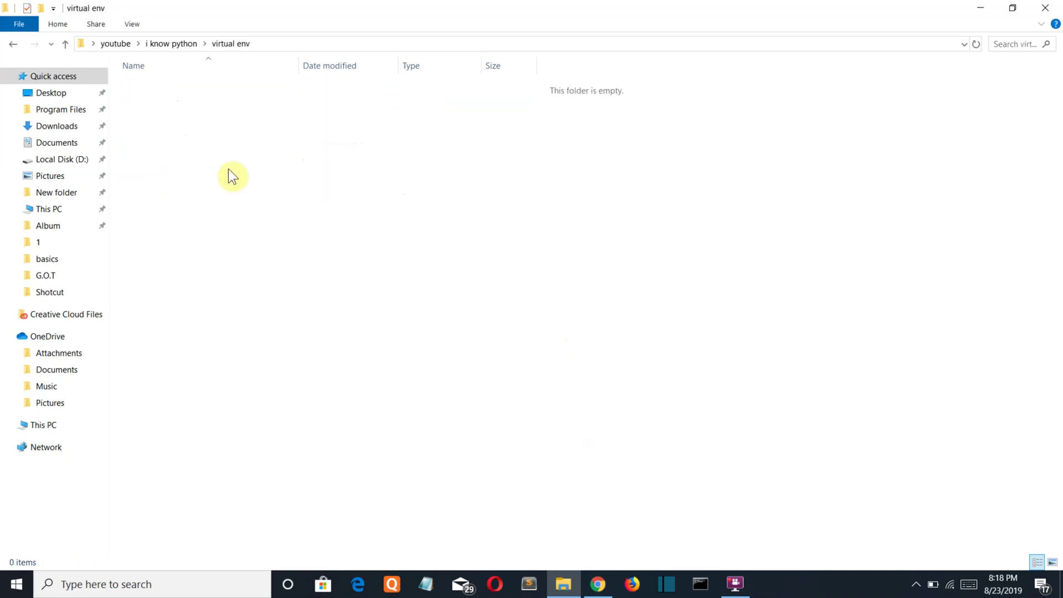
Start PowerShell in the 'virtual env' folder and run 'python -m venv test'
right_click(242, 135)
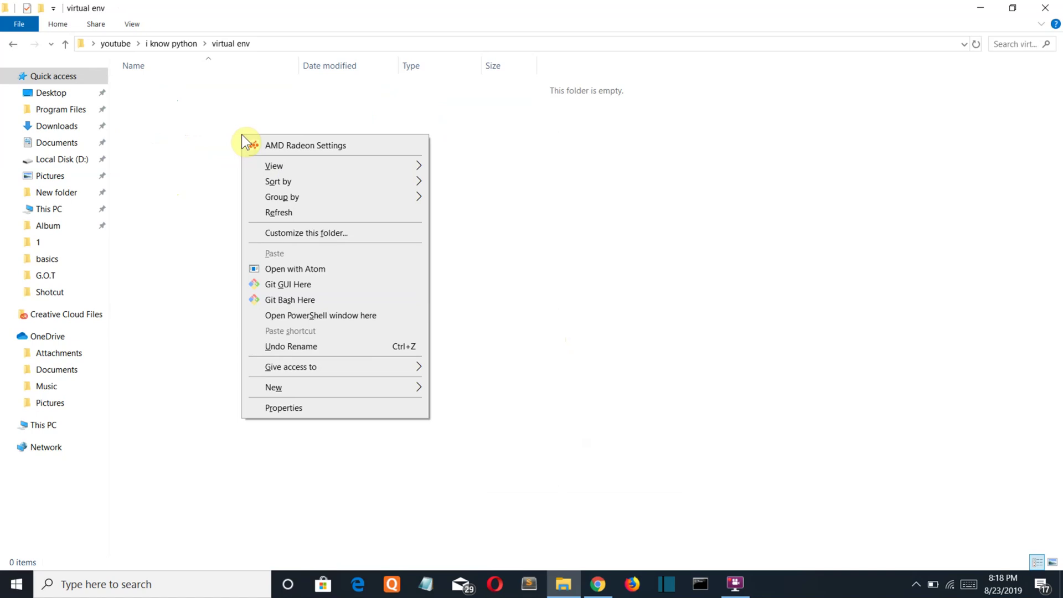
left_click(342, 321)
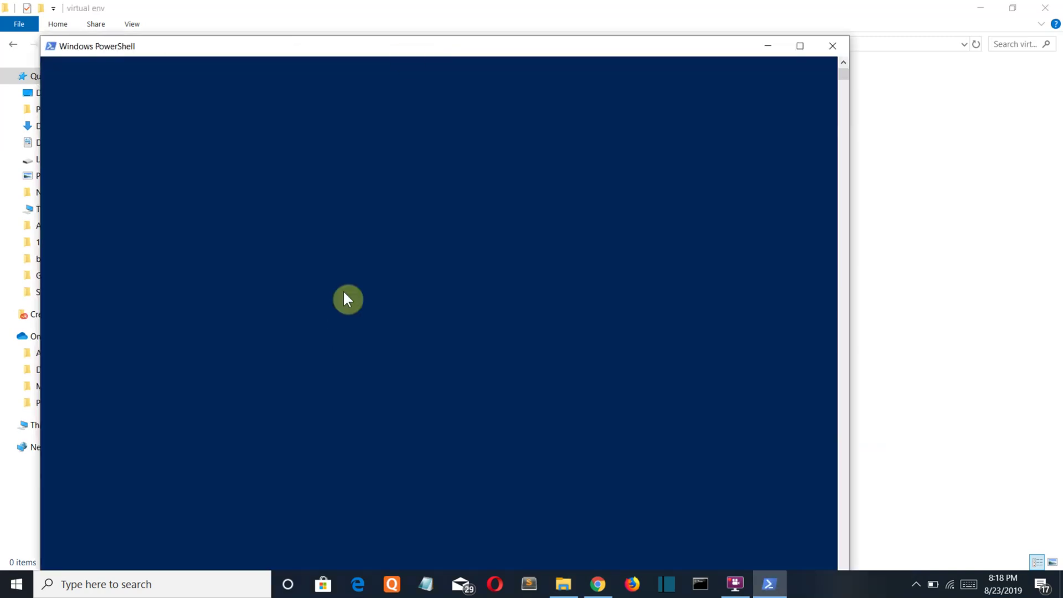
left_click(394, 79)
key("Return")
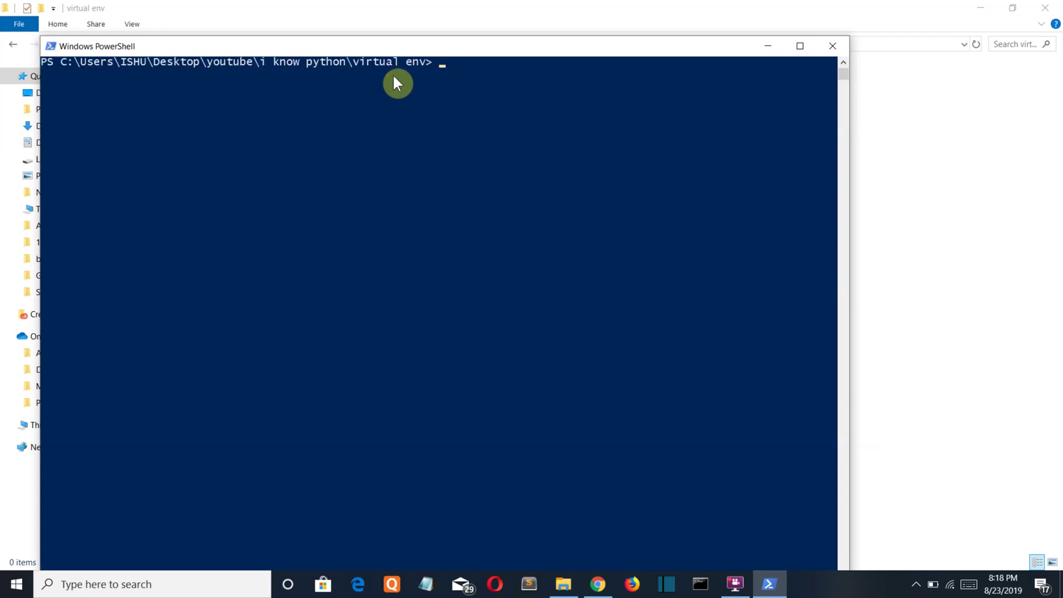
type("python")
type(" -")
type("m")
type(" venv")
type("test")
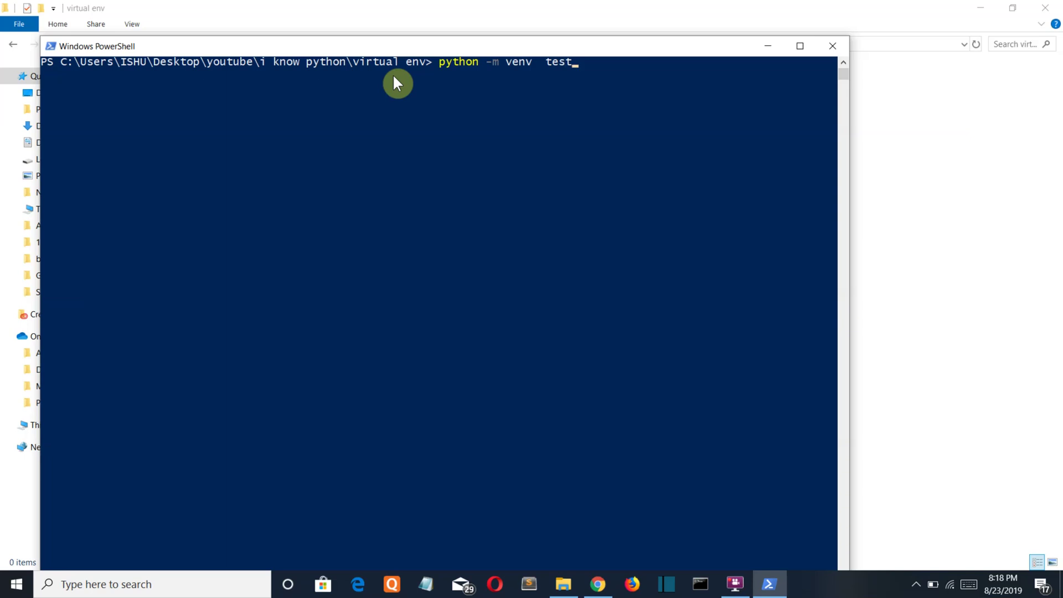
key("Return")
key("Return")
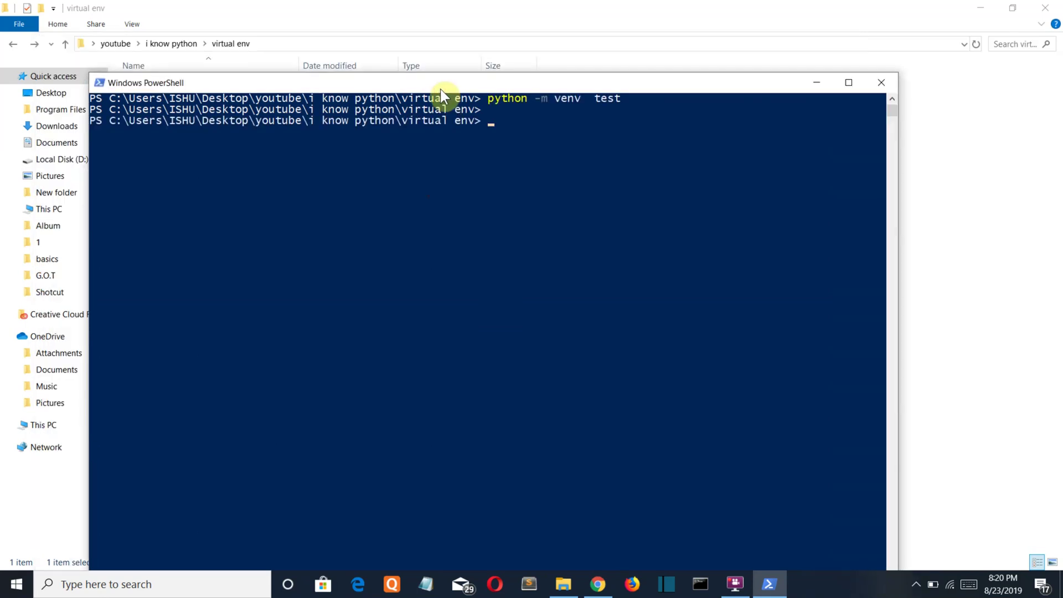
Activate the 'test' virtual environment with its activation script
left_click_drag(440, 89, 458, 158)
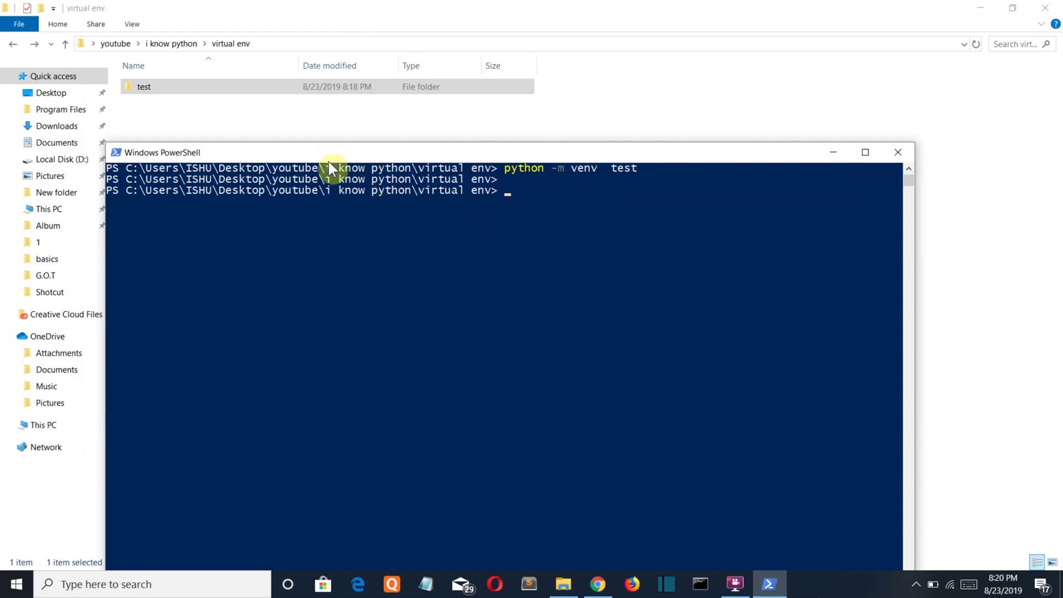
left_click(525, 191)
type("test/")
type("Scri")
type("pts")
type("/")
type("activat")
type("e")
key("Return")
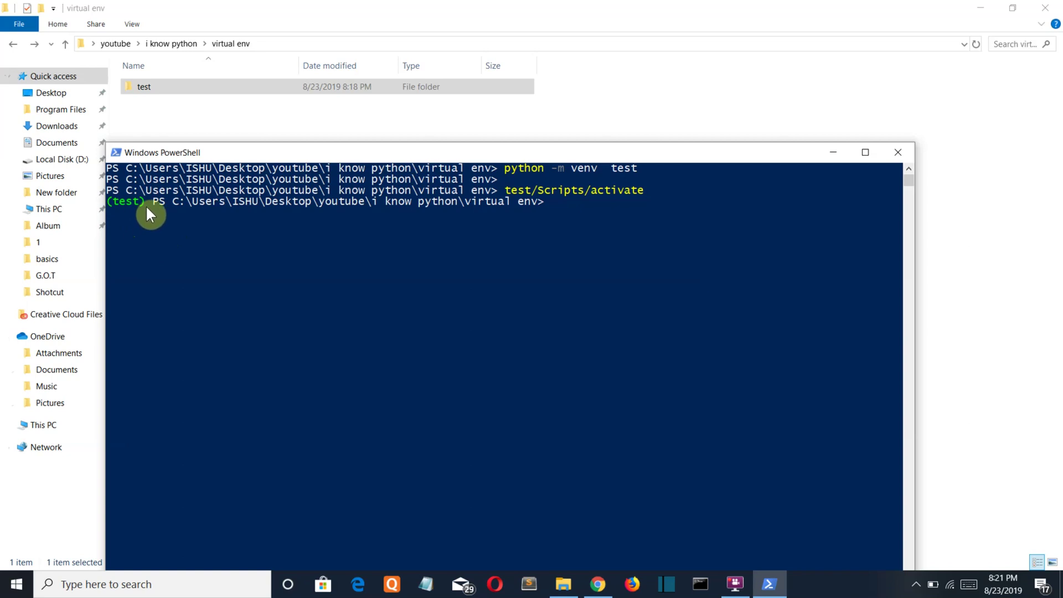
Install pygame into the active environment with 'pip install pygame'
left_click_drag(532, 153, 519, 124)
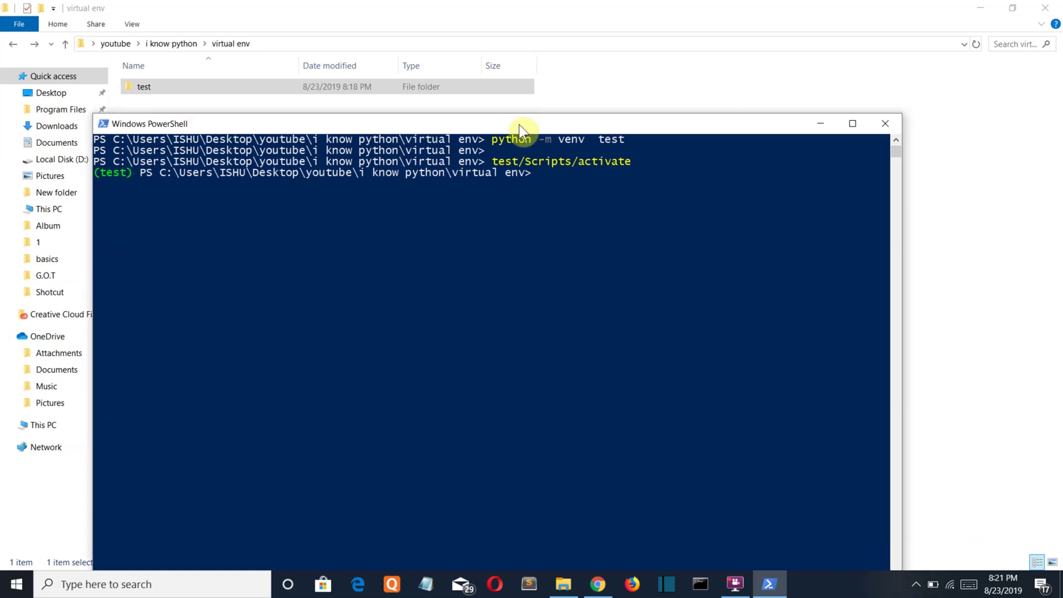
type("o")
key("BackSpace")
type("pip inst")
type("all ")
type("pygame")
key("Return")
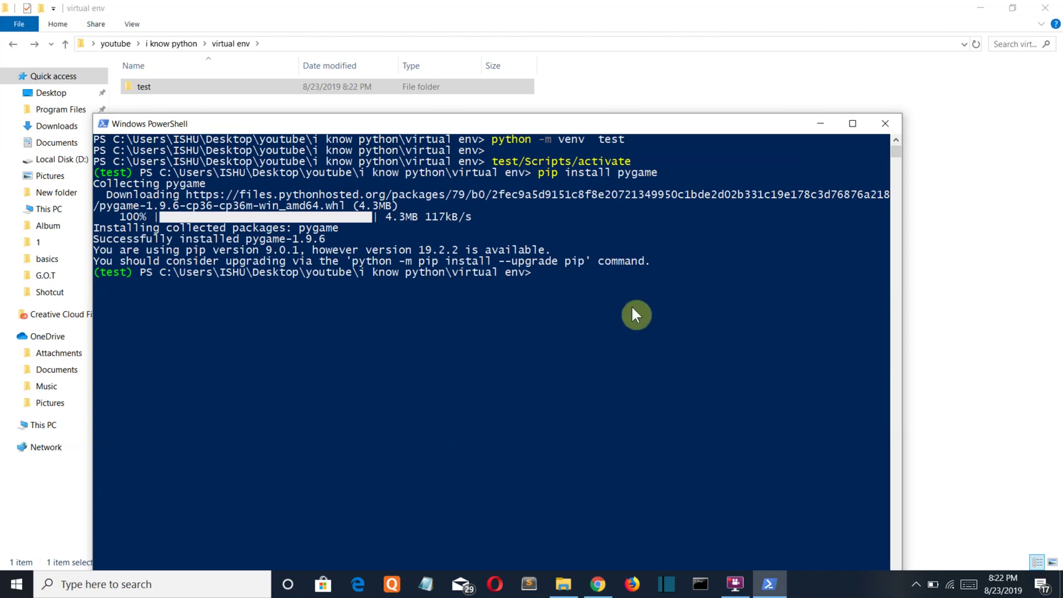
type("pip")
type("freeze")
Run 'pip freeze' in the test environment, showing only pygame==1.9.6
key("BackSpace")
key("BackSpace")
key("BackSpace")
key("BackSpace")
key("BackSpace")
key("BackSpace")
key("BackSpace")
type("free")
type("ze")
left_click_drag(548, 122, 547, 59)
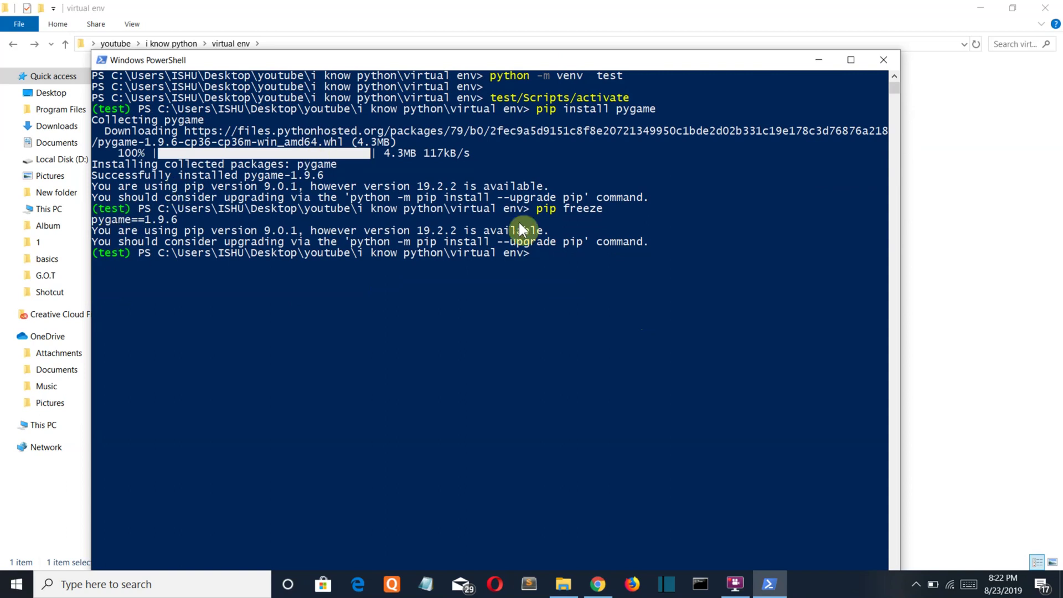
type("deacti")
type("ve")
Deactivate the test environment and run 'pip freeze' for the system-wide packages
key("BackSpace")
key("BackSpace")
type("vate")
key("Return")
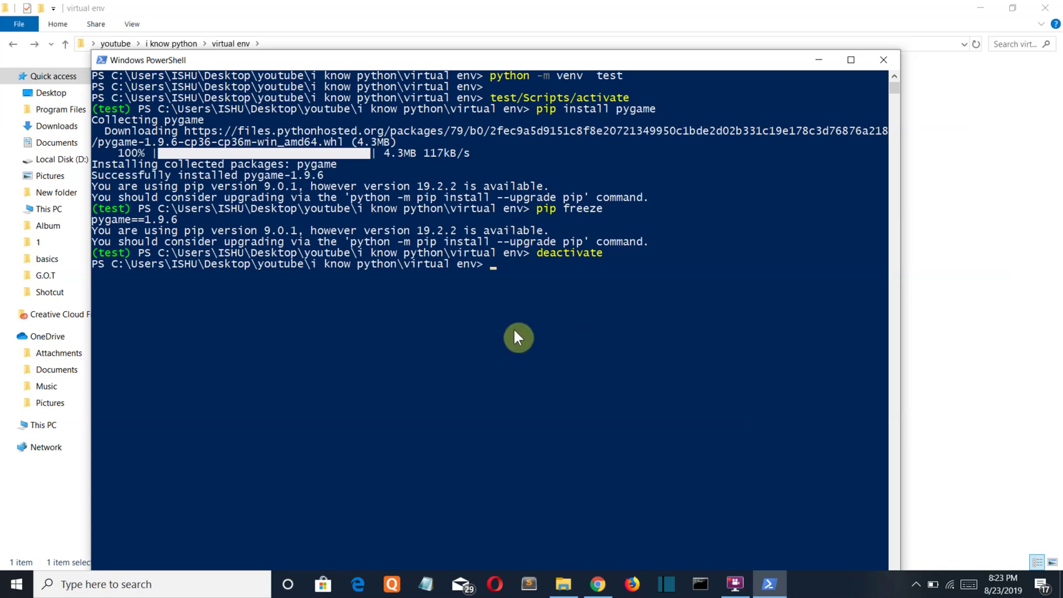
type("pip")
type(" freezze")
key("BackSpace")
key("BackSpace")
type("e")
key("Return")
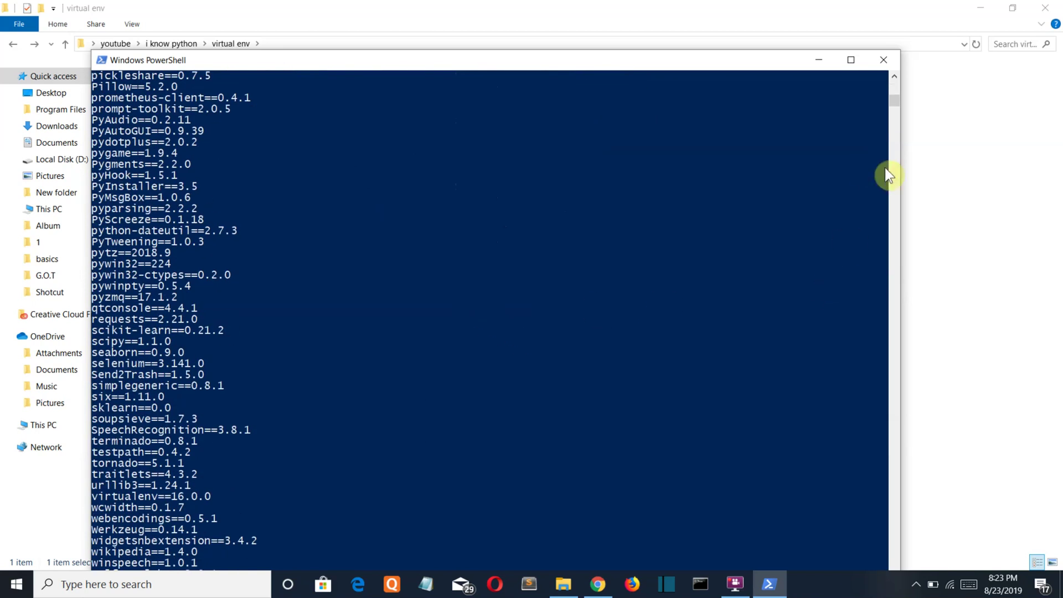
Review the long global package list while repositioning the console window
left_click(896, 75)
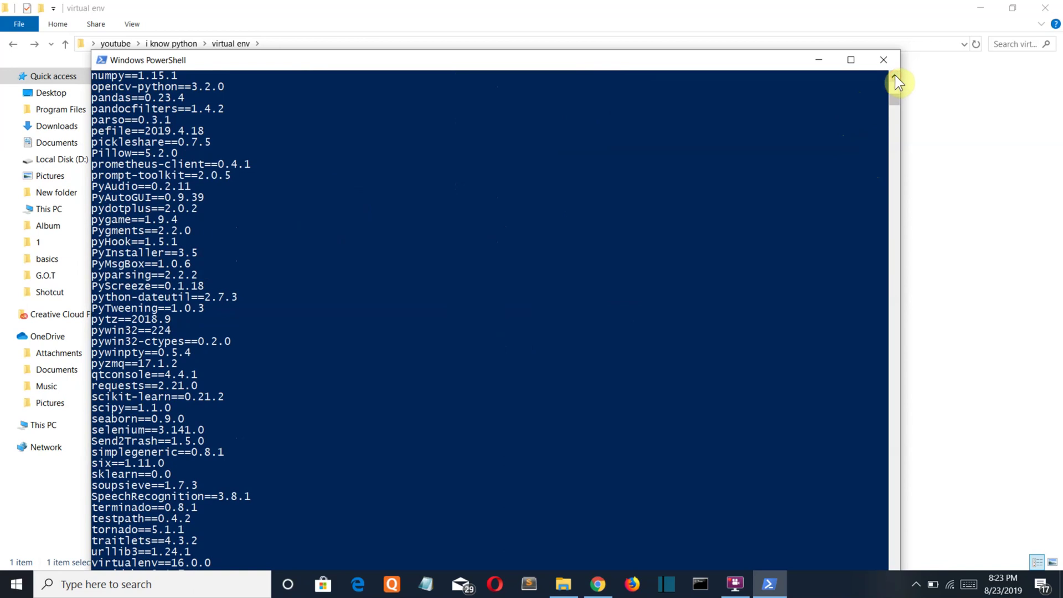
left_click(893, 74)
left_click_drag(884, 75, 891, 72)
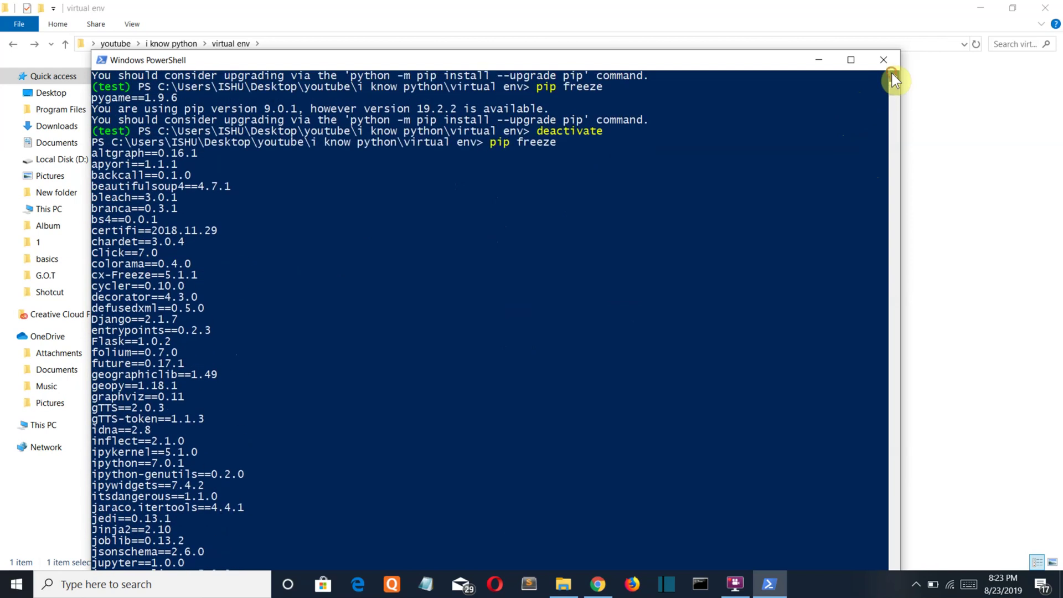
left_click_drag(891, 72, 890, 74)
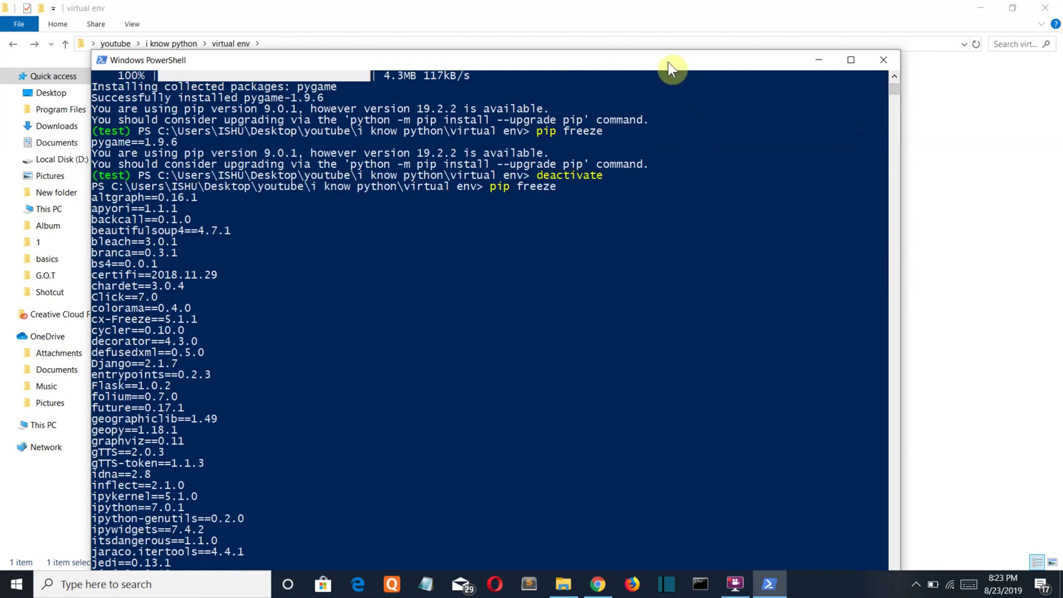
left_click_drag(668, 62, 672, 14)
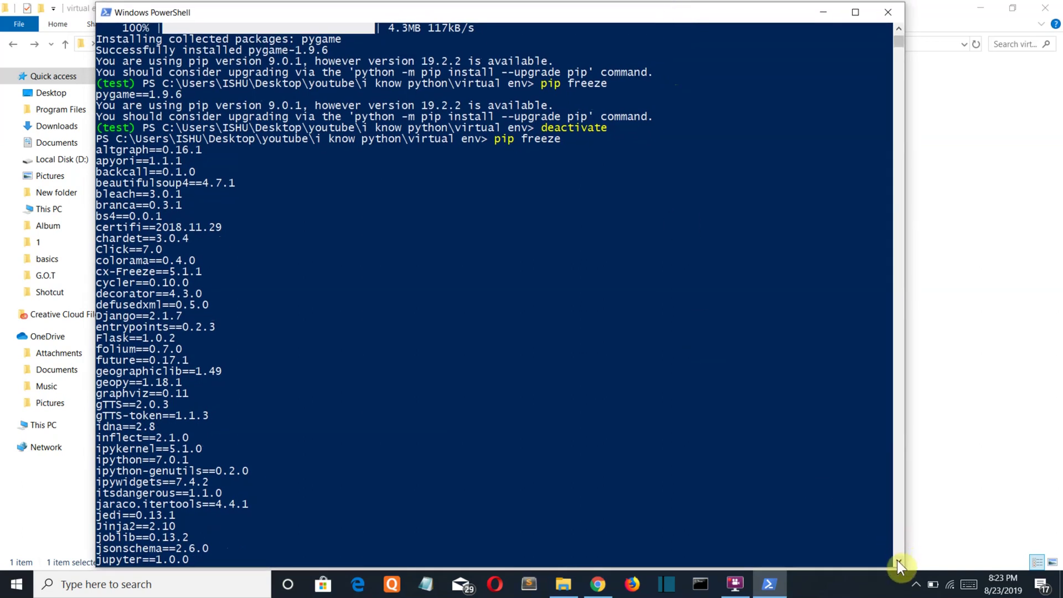
left_click_drag(897, 560, 896, 560)
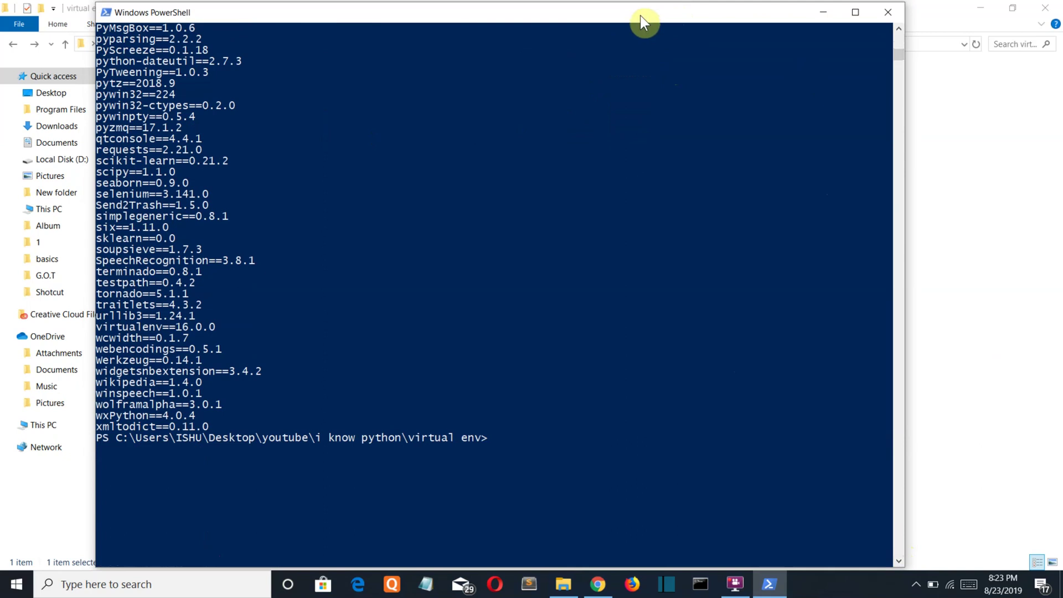
left_click_drag(641, 16, 651, 89)
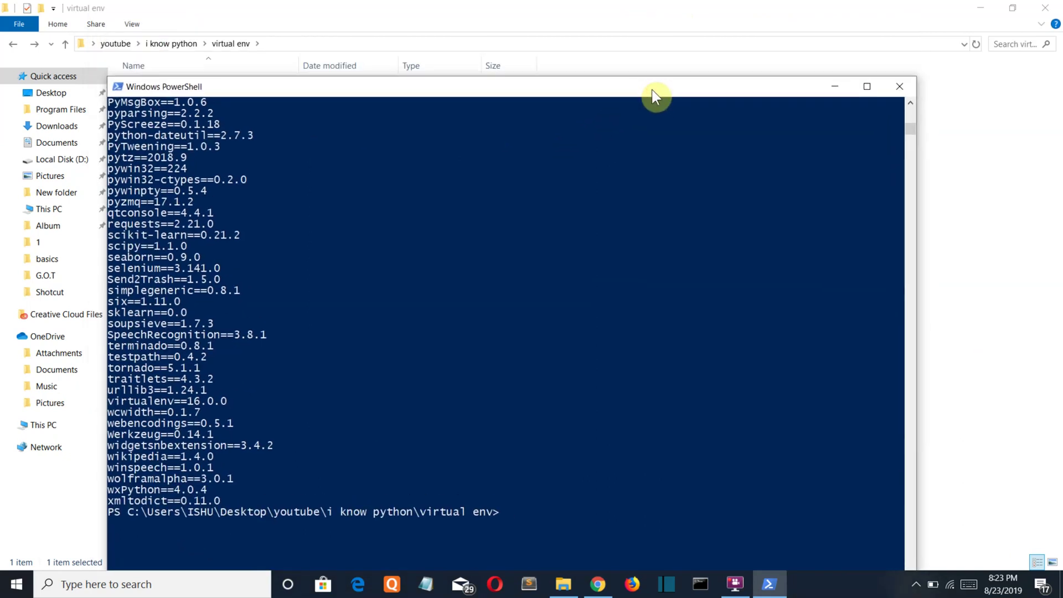
Select the 'test' folder in File Explorer and delete it to the Recycle Bin
left_click(976, 172)
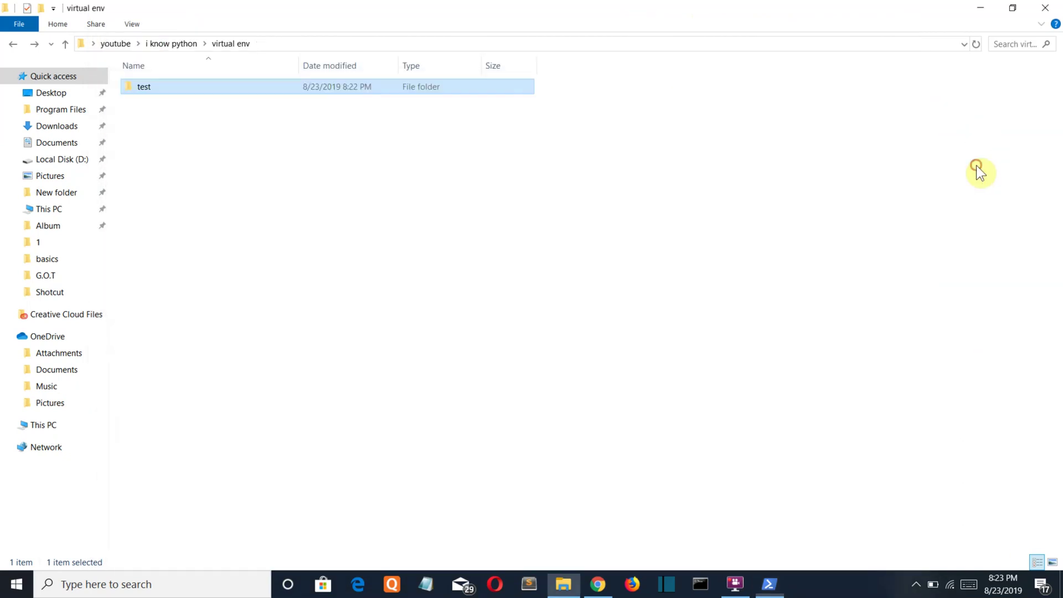
left_click(258, 89)
key("Delete")
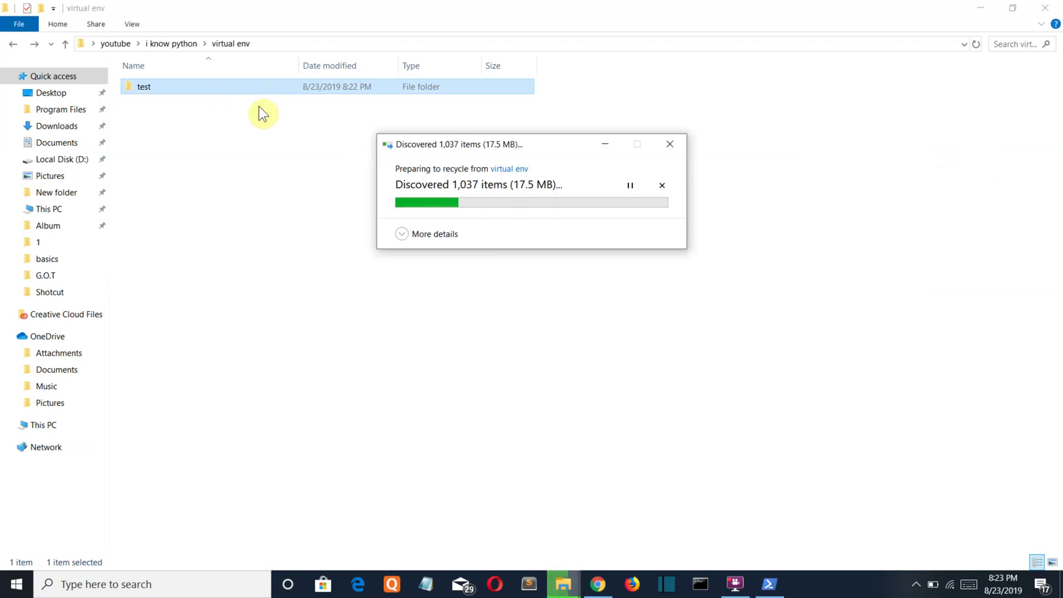